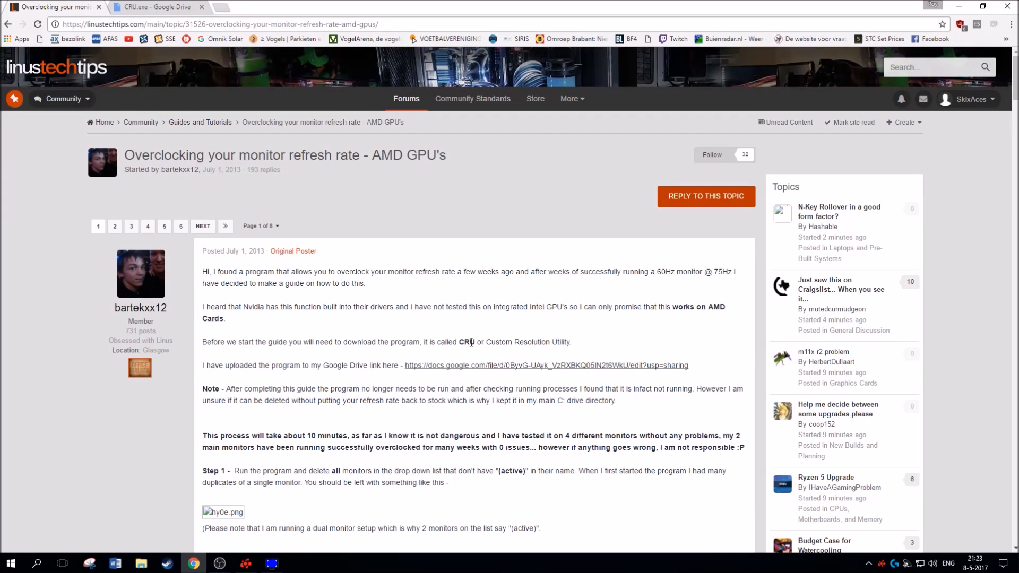
Read the forum guide's passage on downloading Custom Resolution Utility and its Google Drive link, and view the CRU.exe download page
left_click_drag(470, 343, 465, 343)
left_click_drag(534, 343, 384, 345)
left_click(323, 343)
left_click_drag(218, 342, 502, 344)
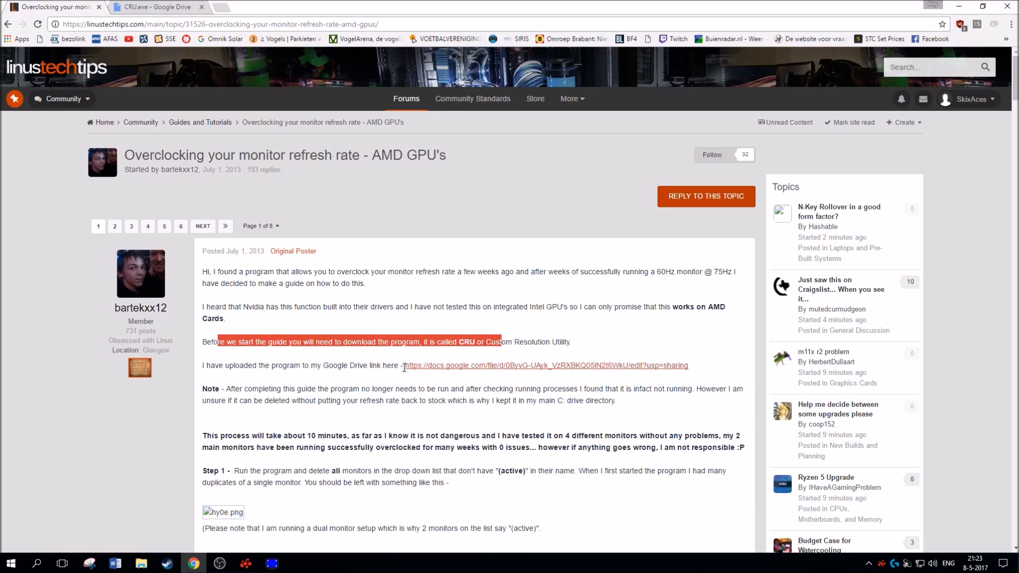
left_click_drag(405, 367, 712, 366)
left_click(712, 366)
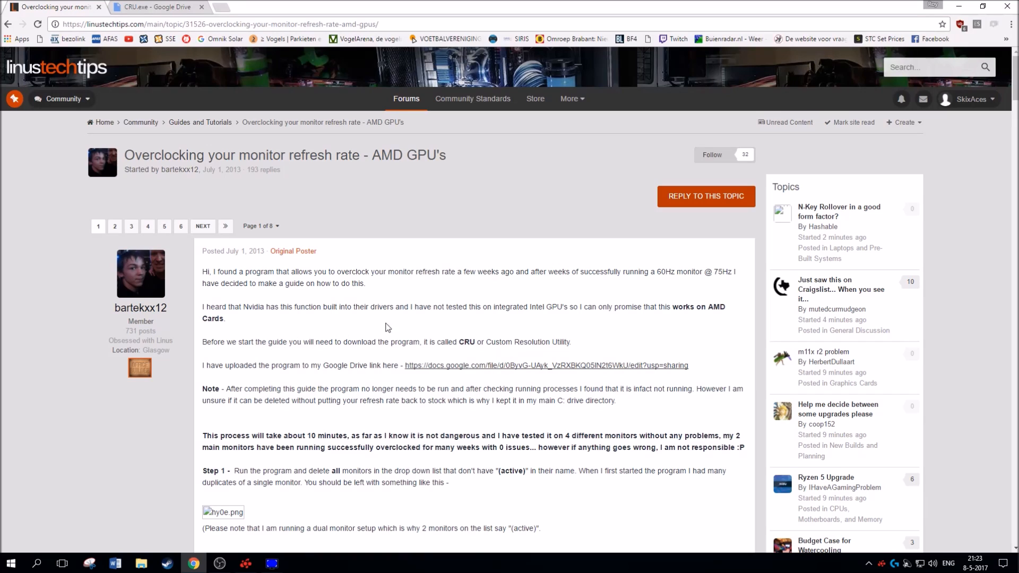
left_click(156, 5)
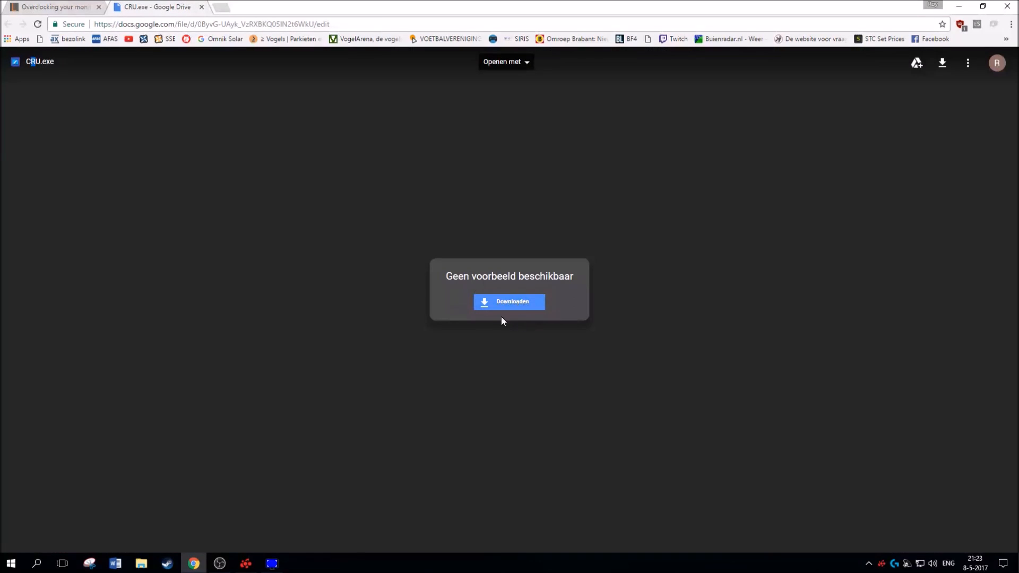
Switch to Custom Resolution Utility and AMD Radeon Settings, and arrange their windows side by side
left_click(272, 565)
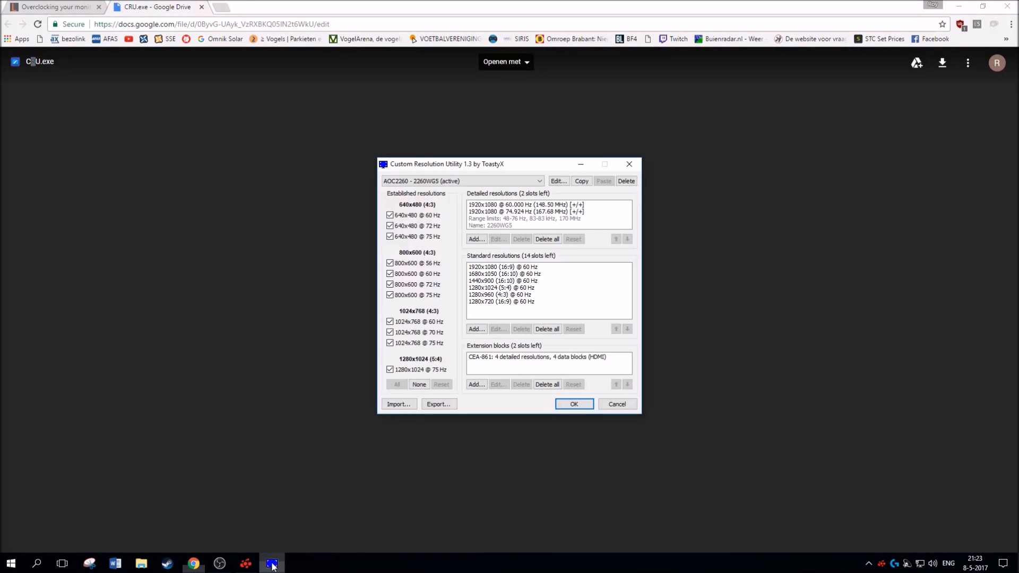
left_click_drag(478, 168, 437, 160)
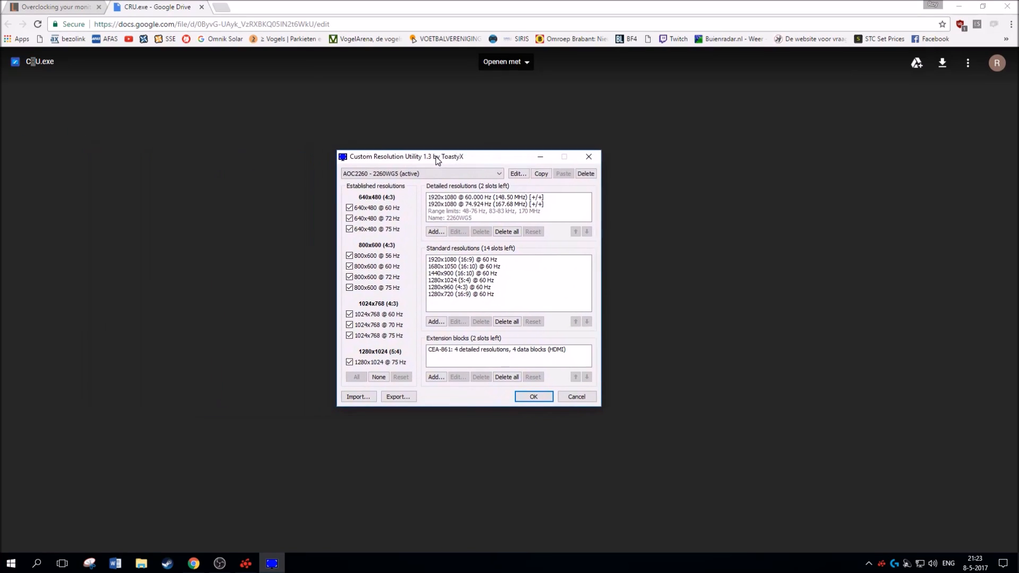
left_click(245, 562)
left_click_drag(499, 199, 849, 175)
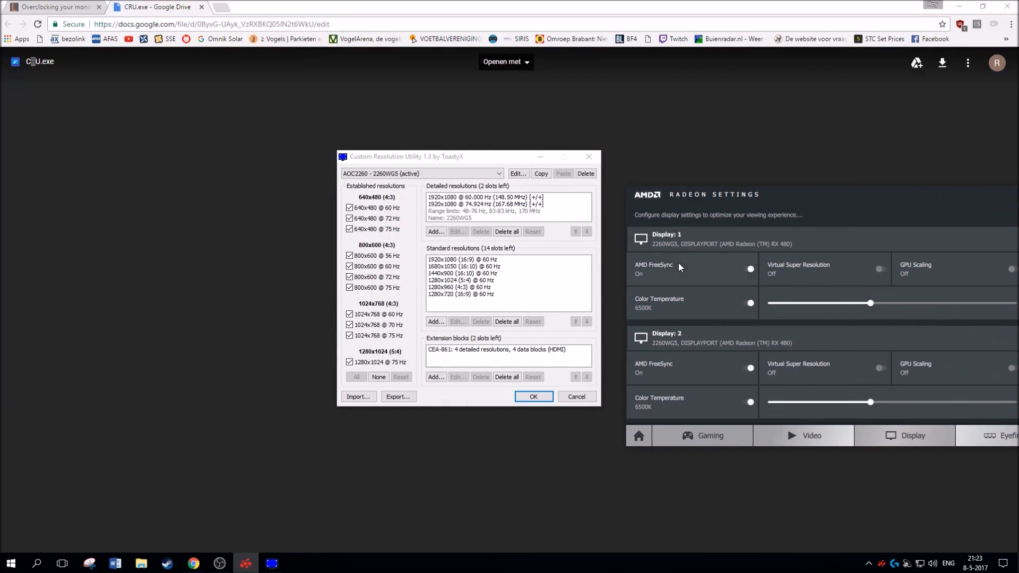
mouse_move(670, 275)
left_click_drag(499, 157, 419, 143)
Set the minimum vertical rate in the active AOC2260 monitor's range limits to 38 Hz
left_click(439, 160)
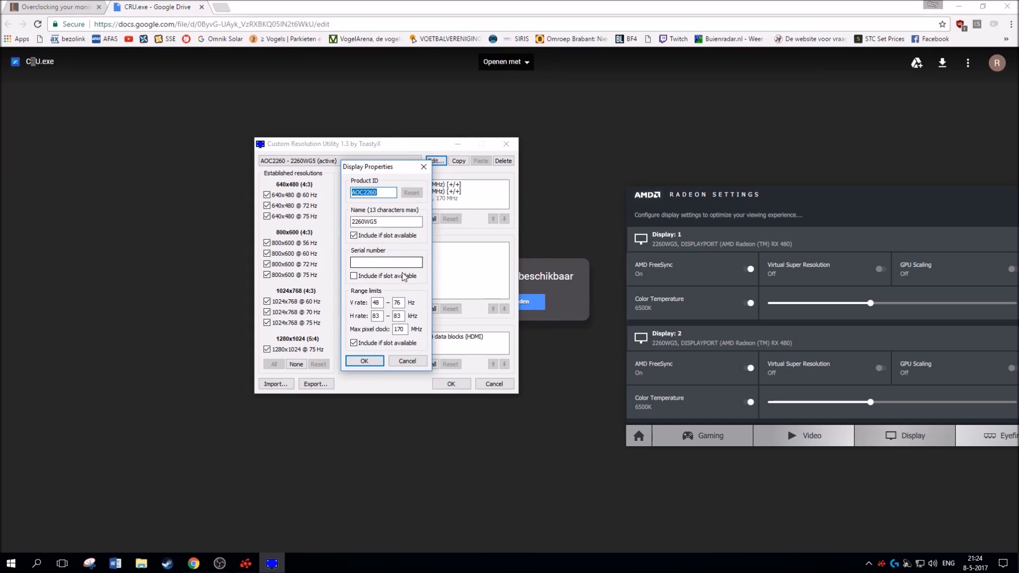
double_click(376, 303)
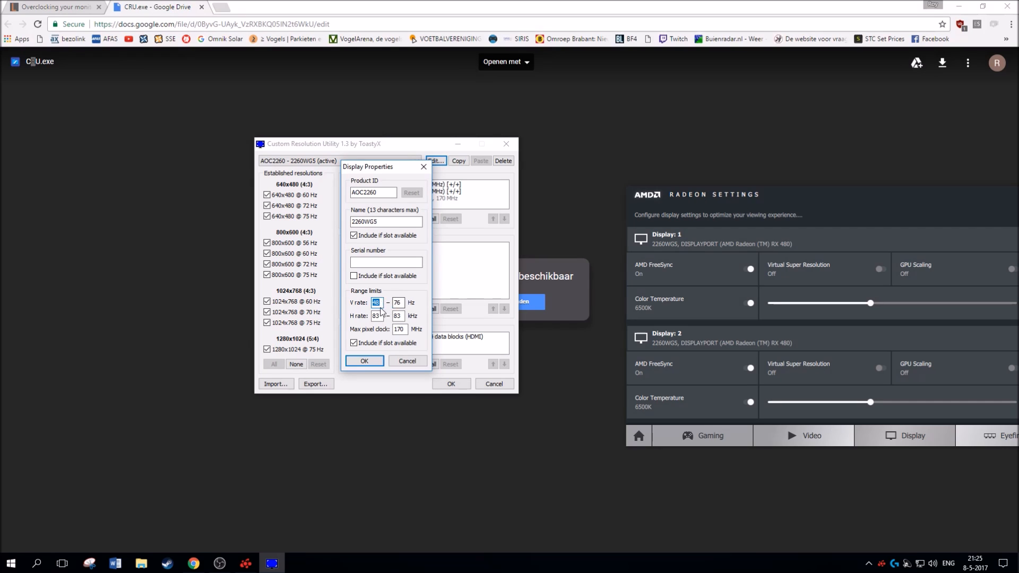
left_click(382, 303)
double_click(382, 303)
type("38")
left_click(366, 361)
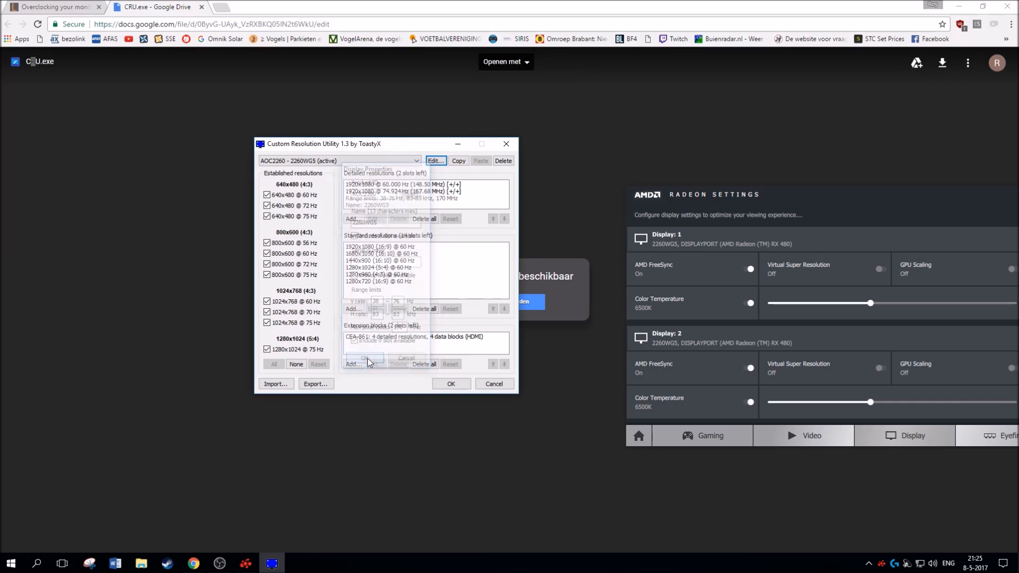
Choose the first active AOC2260 monitor and review its display properties
left_click(409, 160)
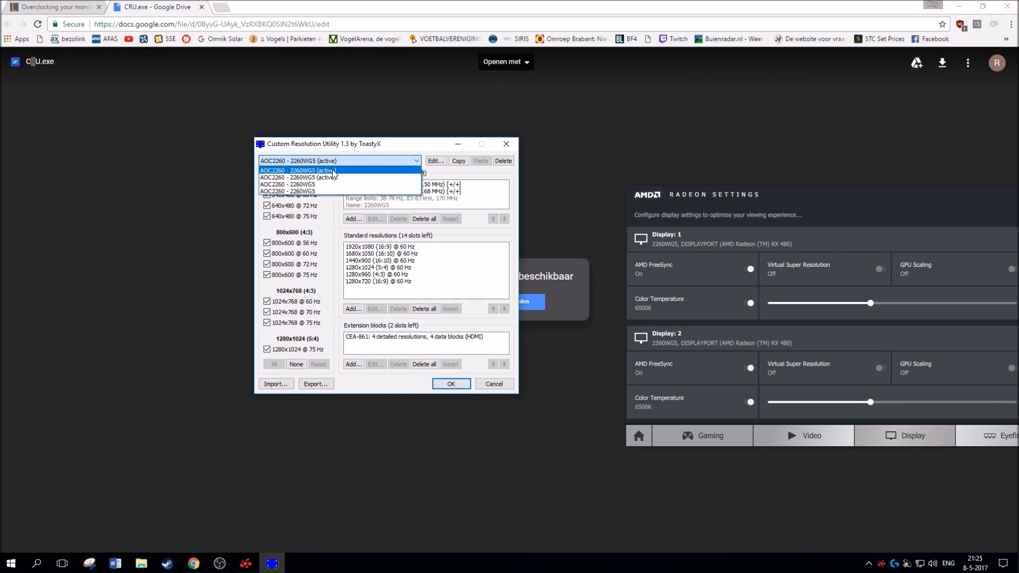
left_click(334, 170)
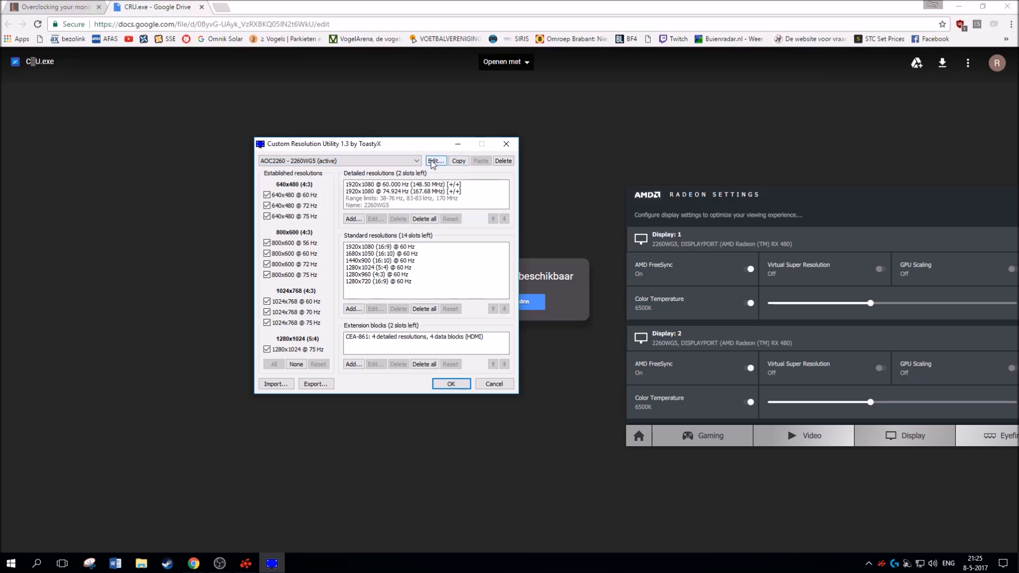
left_click(435, 161)
left_click(365, 361)
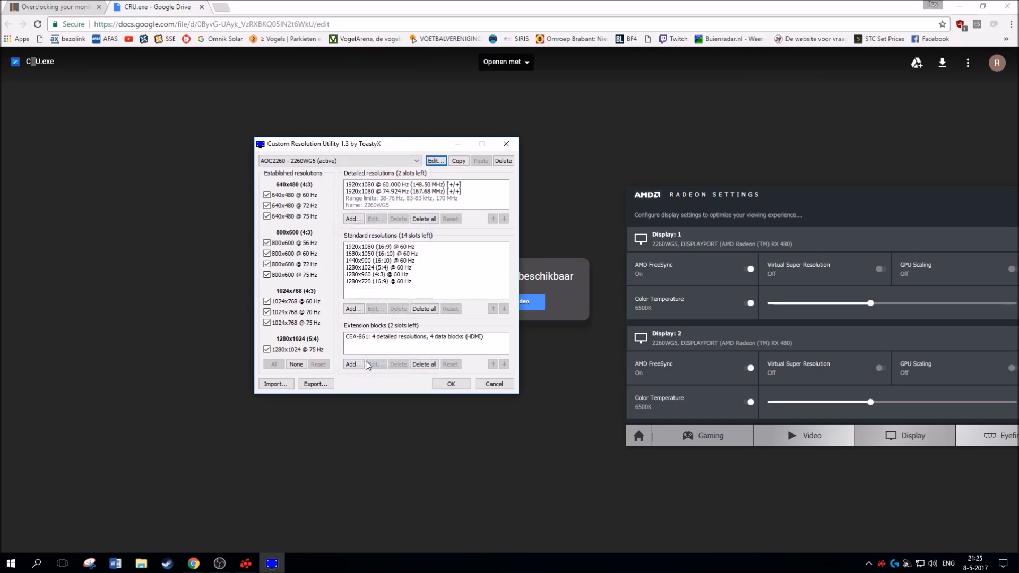
Reposition the Radeon Settings window to view the FreeSync options, and check the active monitor's range limits in Custom Resolution Utility
left_click_drag(715, 192, 584, 151)
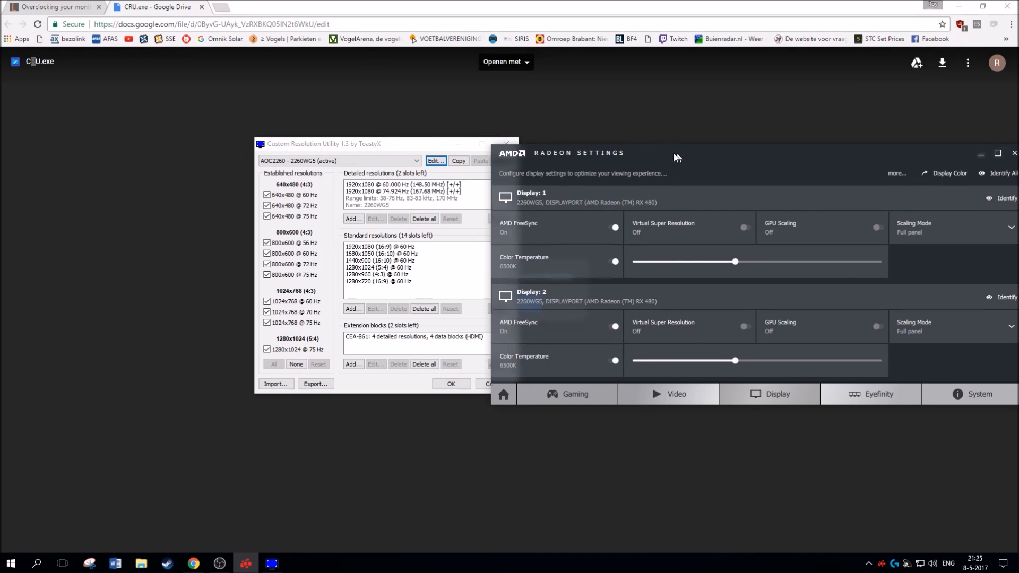
left_click_drag(677, 156, 367, 166)
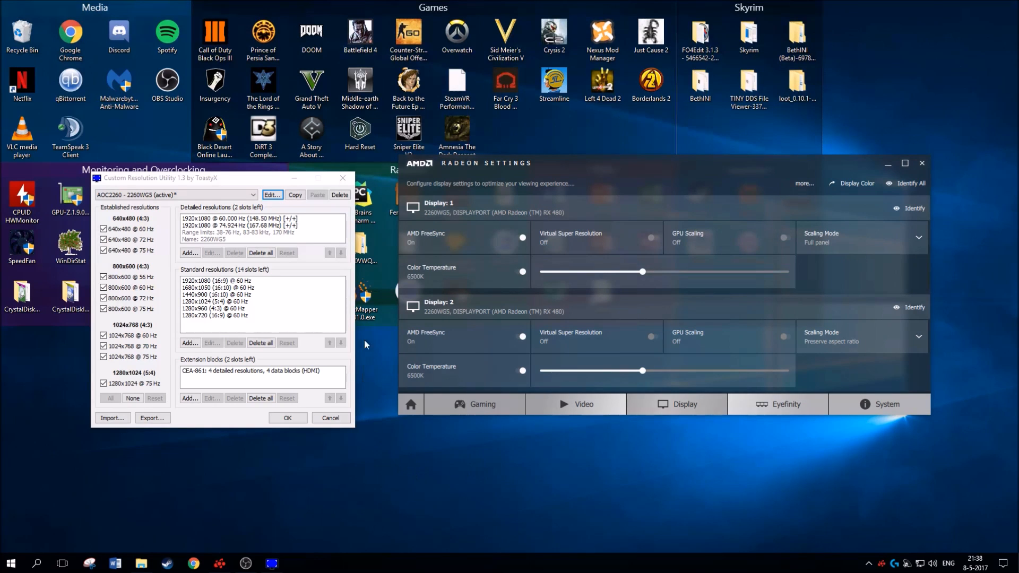
mouse_move(432, 235)
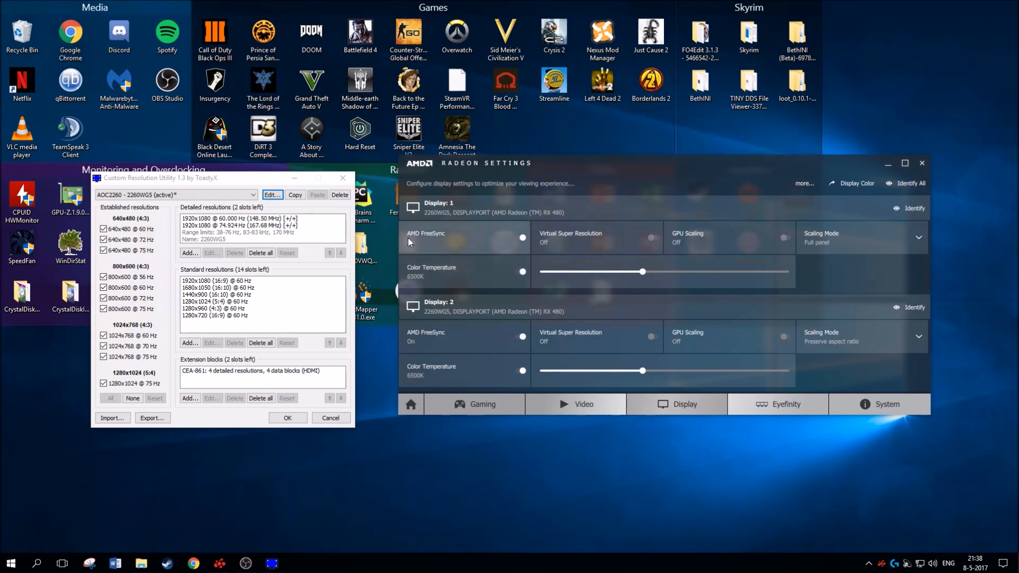
left_click(272, 196)
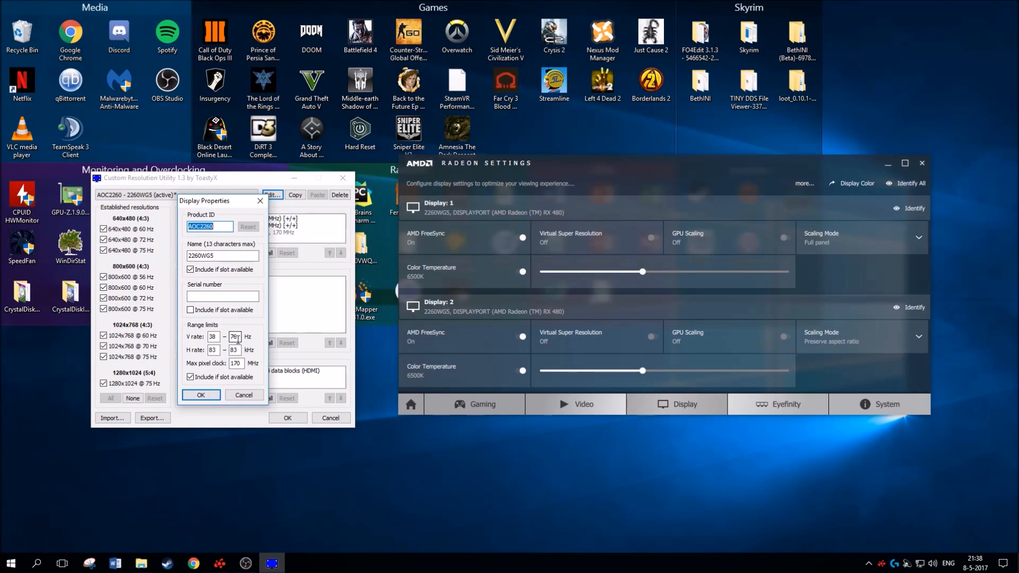
left_click(200, 395)
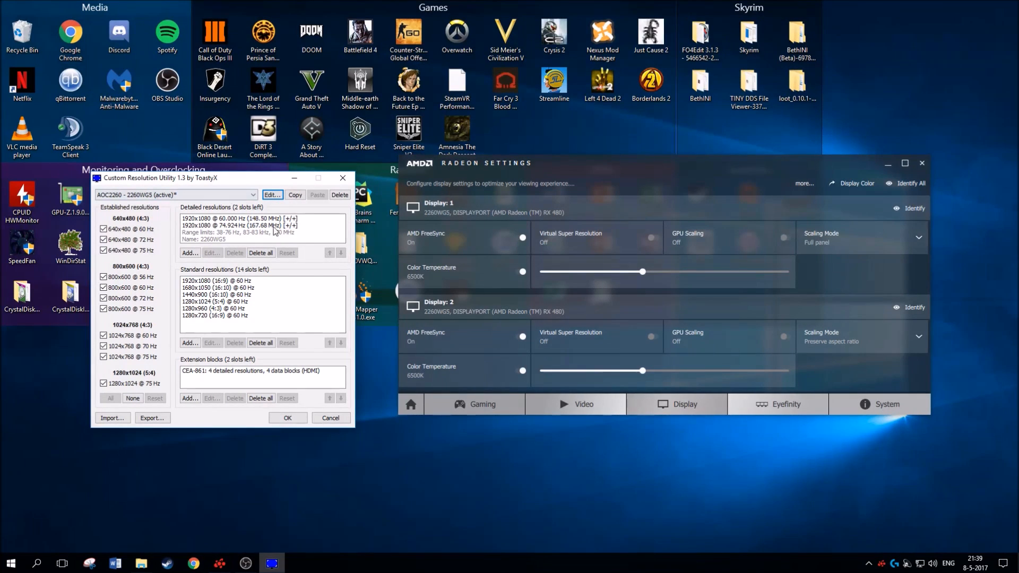
left_click(272, 195)
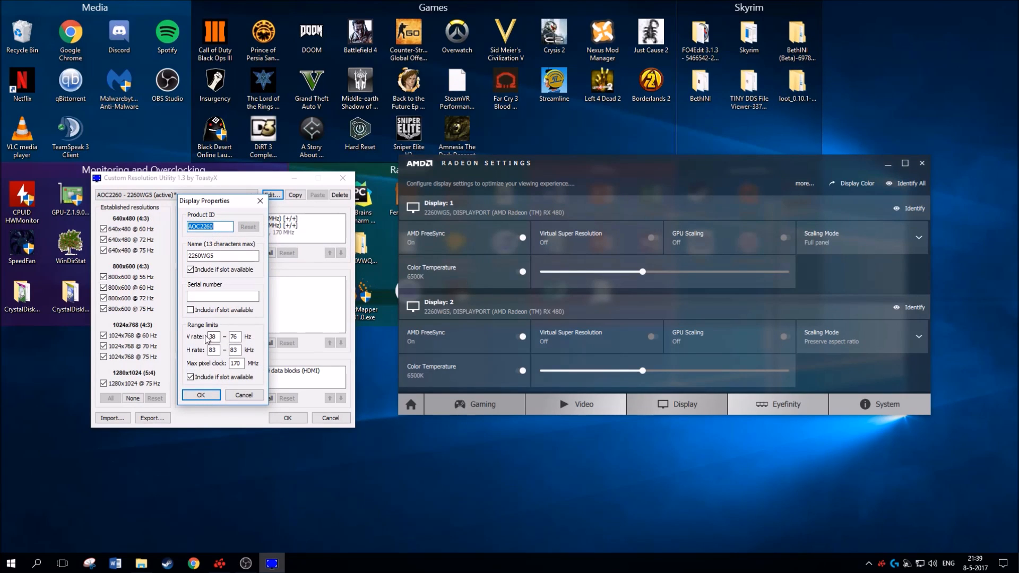
left_click(207, 397)
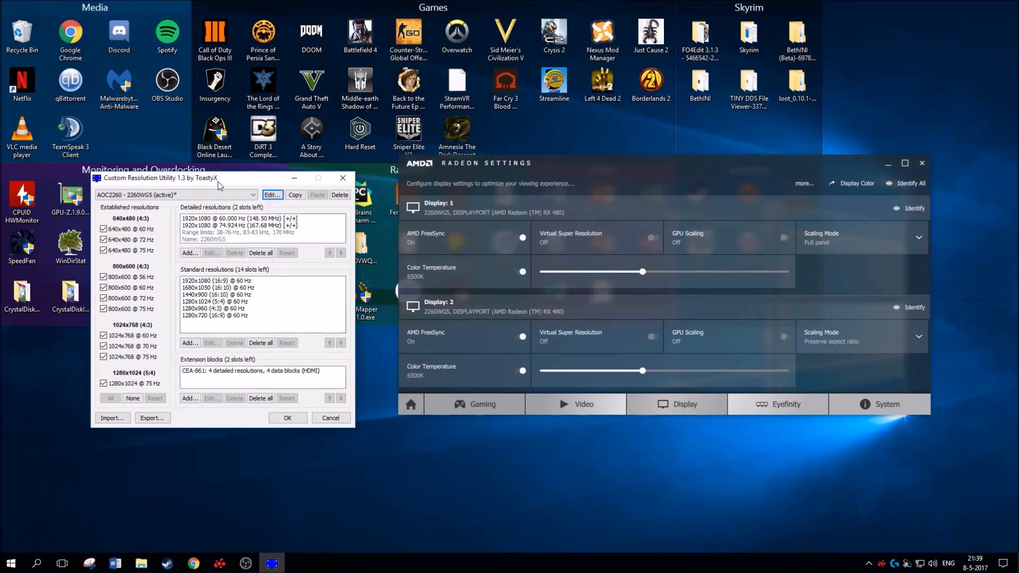
Move the Custom Resolution Utility window aside and place the FreeSync shortcut from the Monitoring and Overclocking group on the empty desktop
left_click_drag(219, 186, 414, 187)
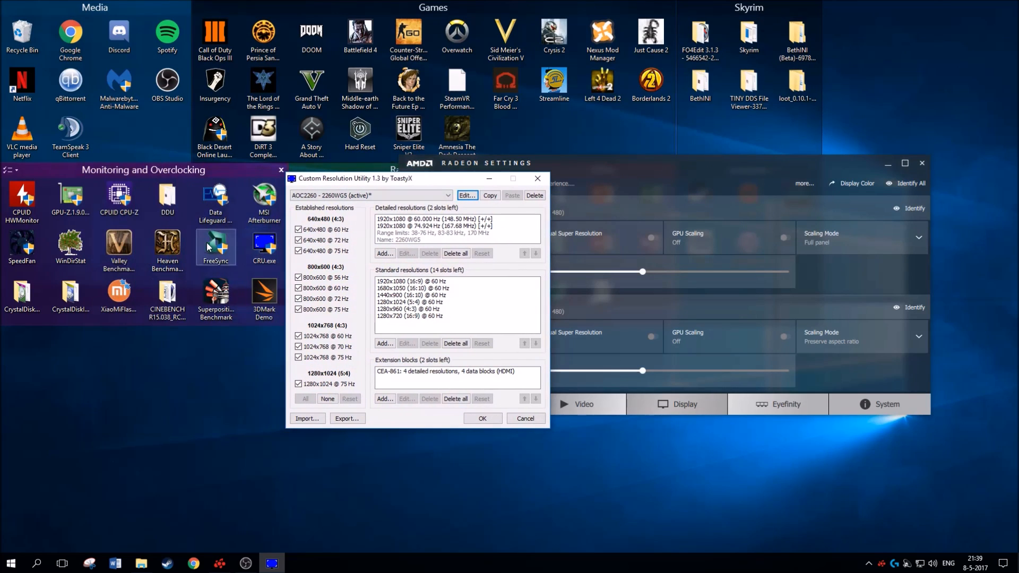
left_click_drag(216, 247, 143, 468)
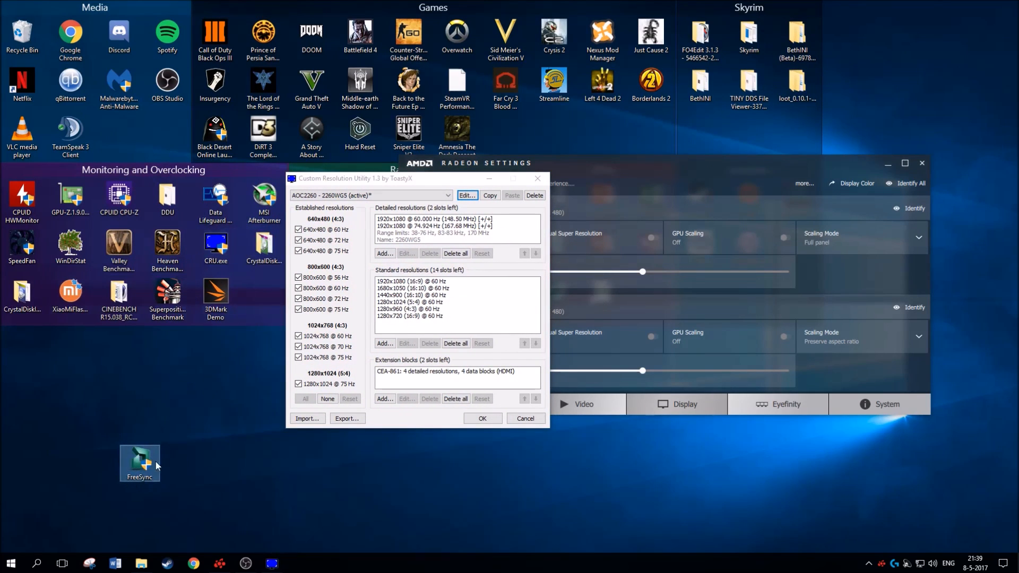
left_click_drag(205, 496, 118, 419)
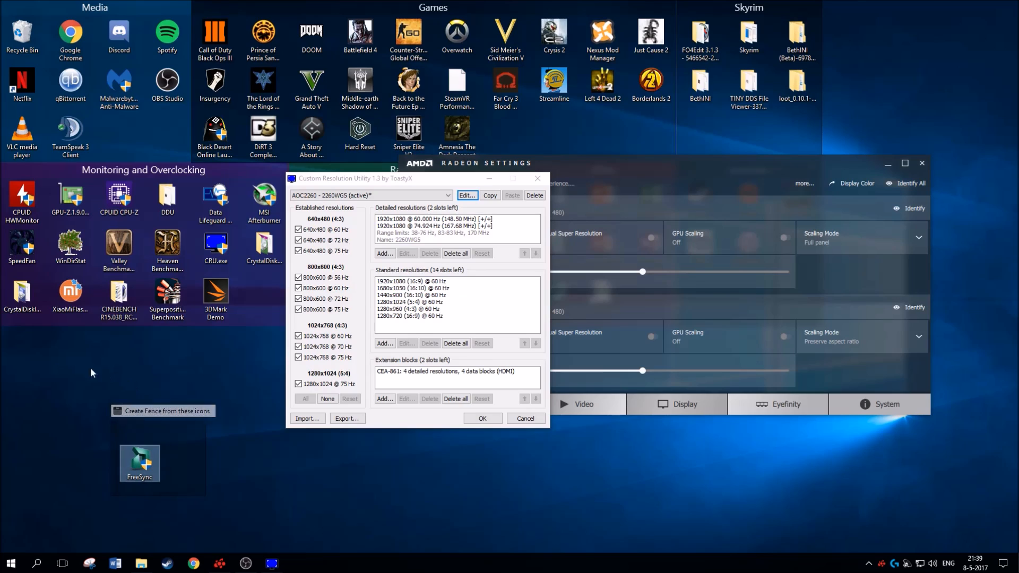
left_click(88, 415)
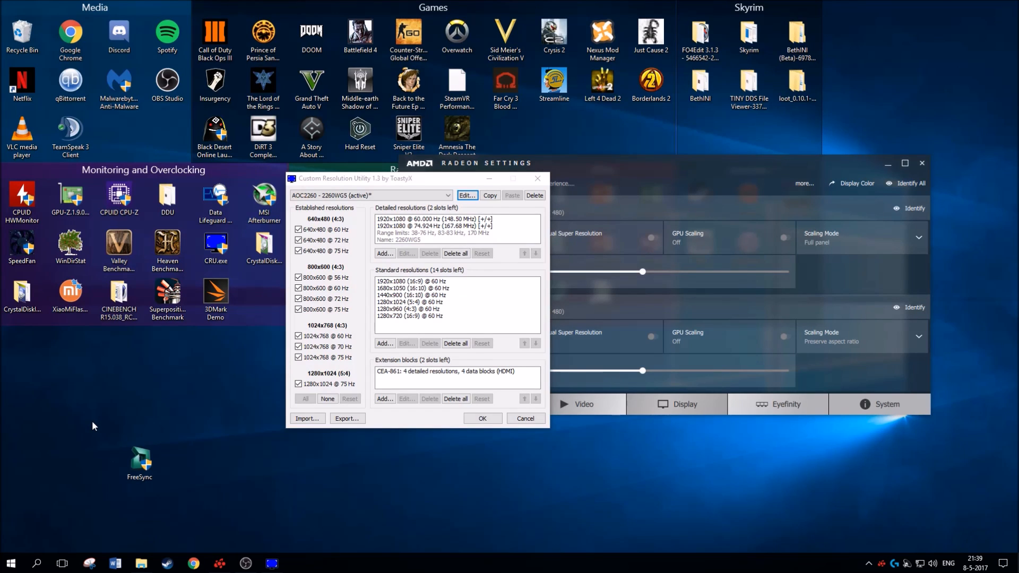
left_click_drag(88, 418, 235, 514)
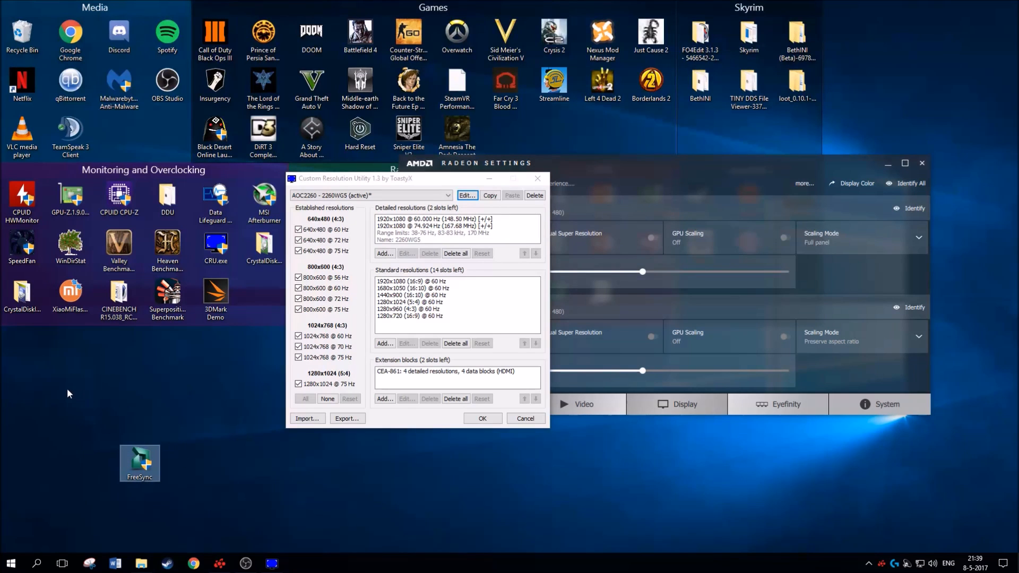